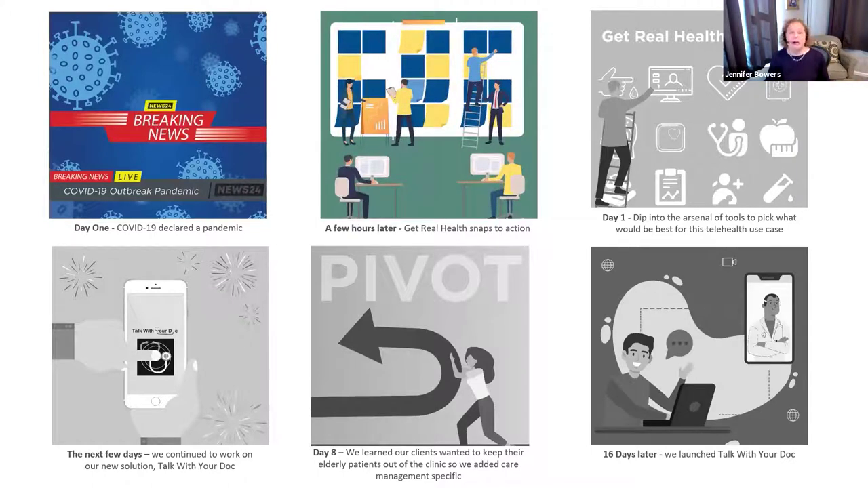
# - Advance the slide show to reveal the Day 1 timeline panel in full colour
pyautogui.press('Right')
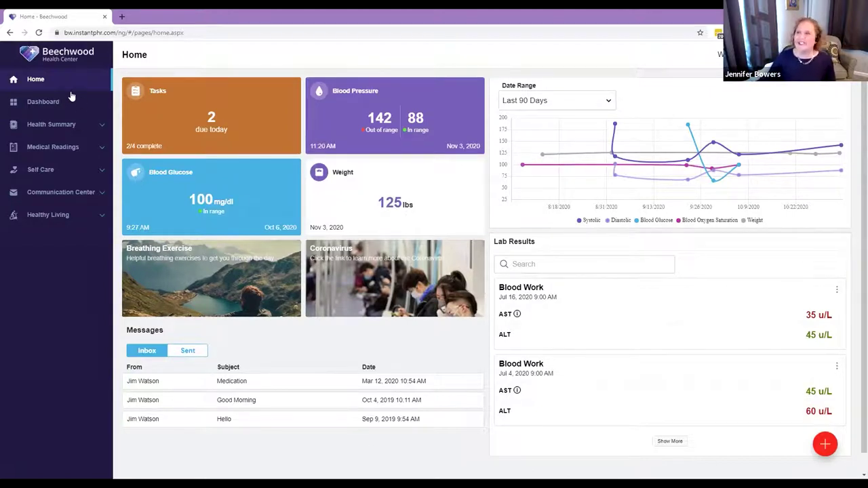
# - Expand the Health Summary pages in the sidebar, then collapse them again
pyautogui.click(101, 126)
pyautogui.click(101, 126)
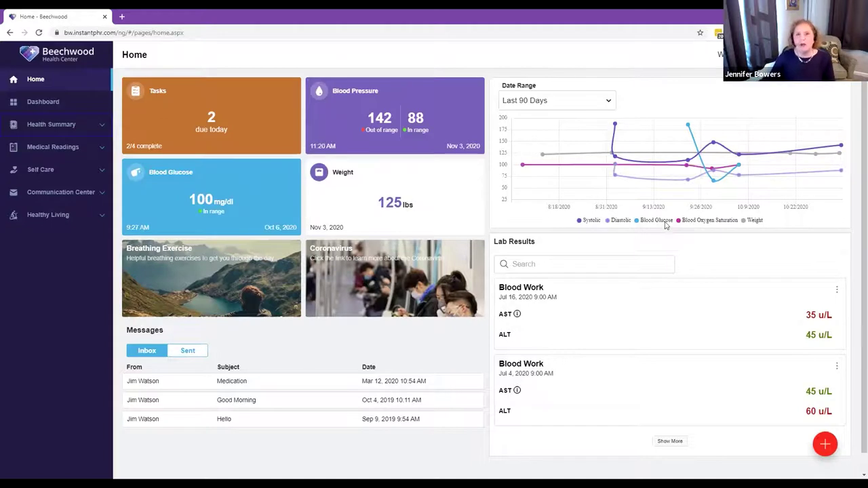
# - Hide Blood Glucose from the vitals chart, toggling Diastolic and Systolic off and back on
pyautogui.click(661, 222)
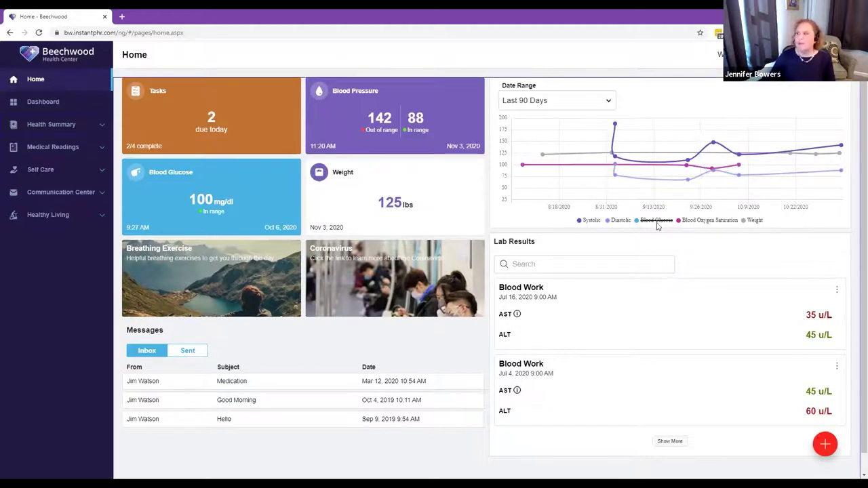
pyautogui.click(617, 223)
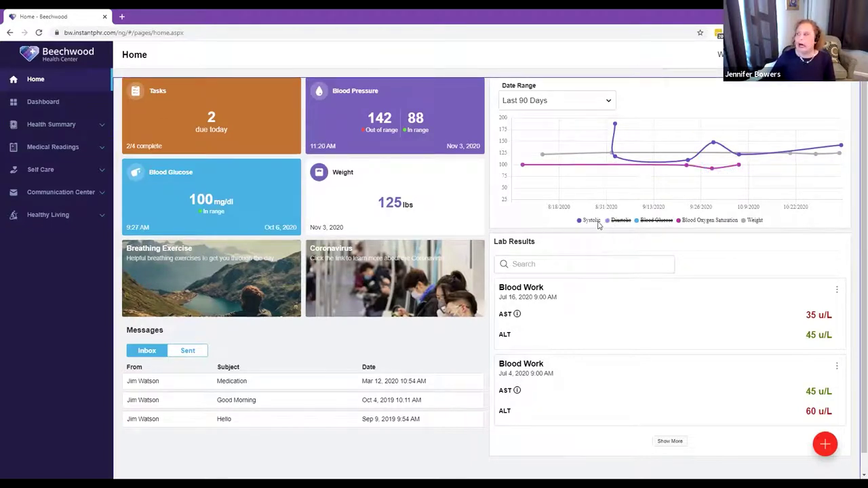
pyautogui.click(595, 224)
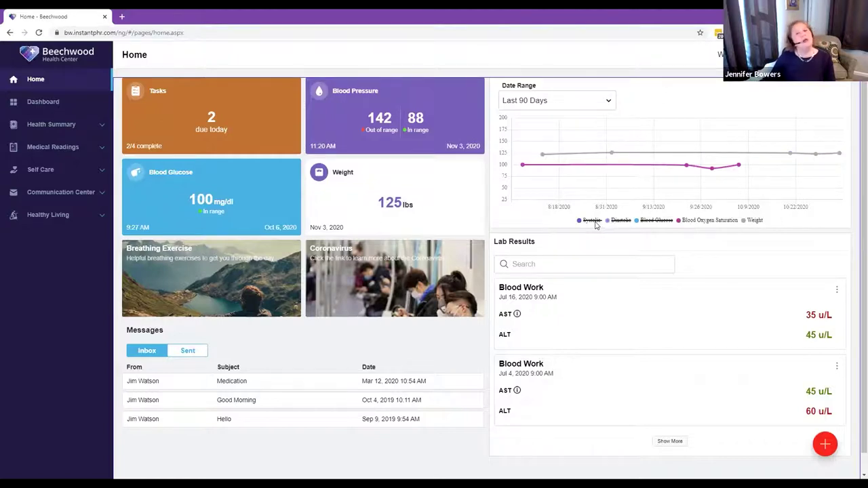
pyautogui.click(595, 224)
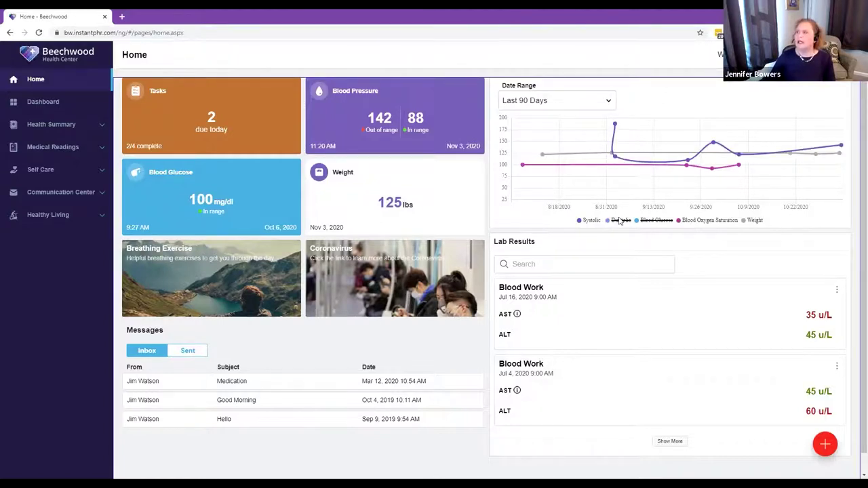
pyautogui.click(619, 221)
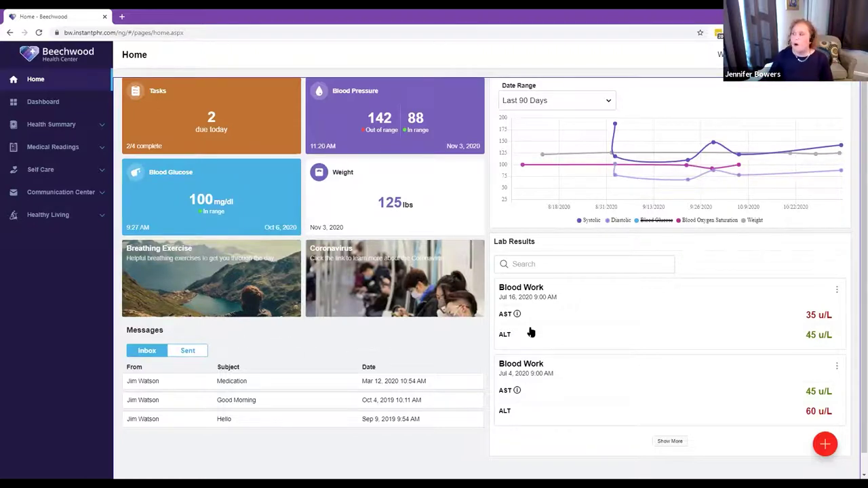
pyautogui.scroll(-1, 645, 332)
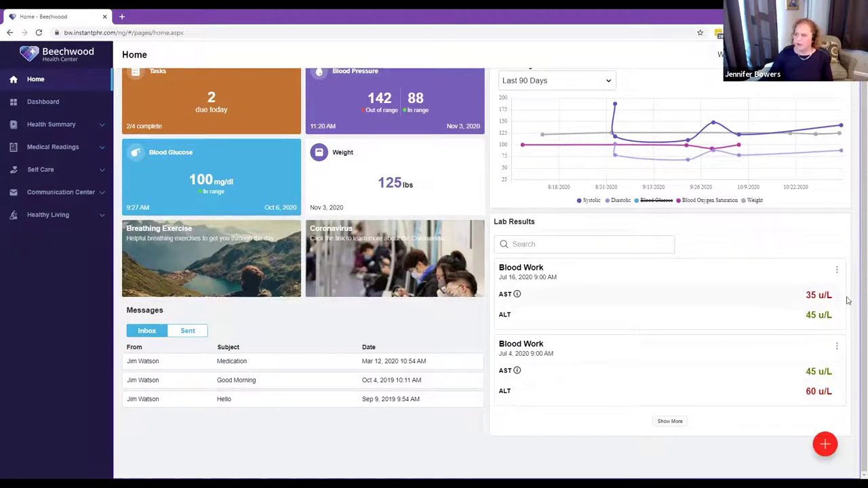
# - Open the AST lab result to view its trend and 45-to-35 u/L reading history
pyautogui.click(567, 299)
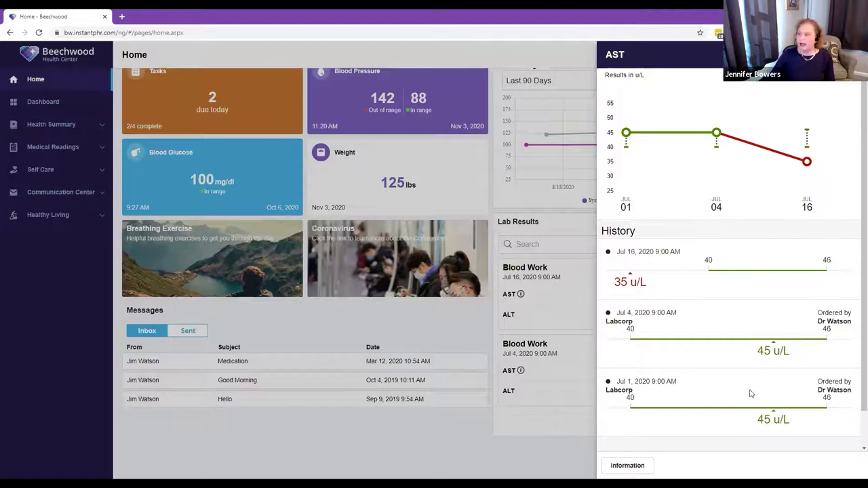
pyautogui.scroll(-2, 745, 389)
# - Read the MedlinePlus AST Test article summary under Information, then close the AST panel
pyautogui.click(644, 467)
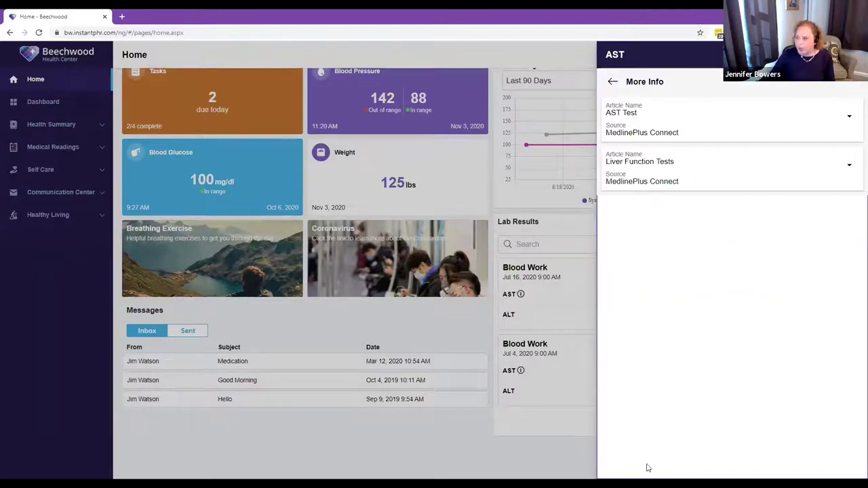
pyautogui.click(850, 117)
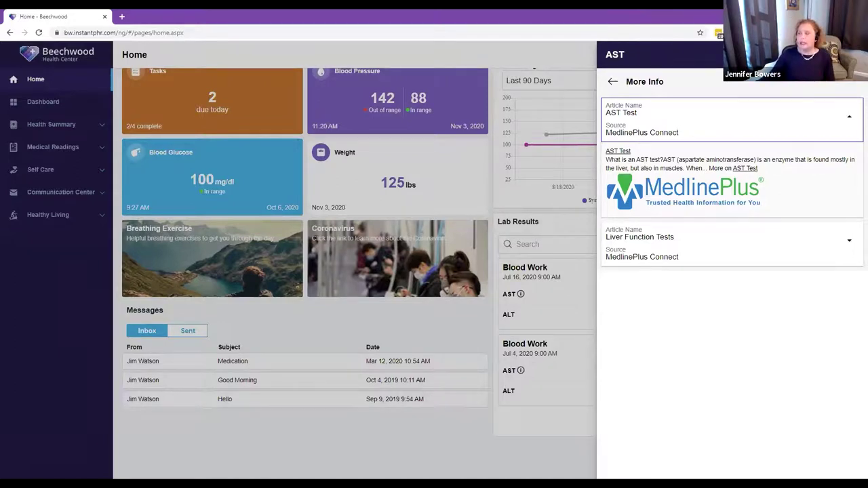
pyautogui.press('Escape')
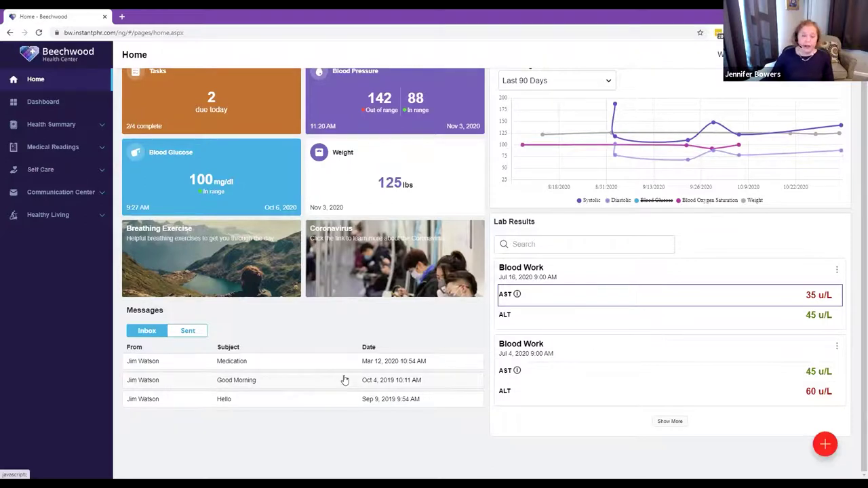
# - Open Vital Signs from the Blood Pressure tile at the top of Home
pyautogui.scroll(1, 361, 353)
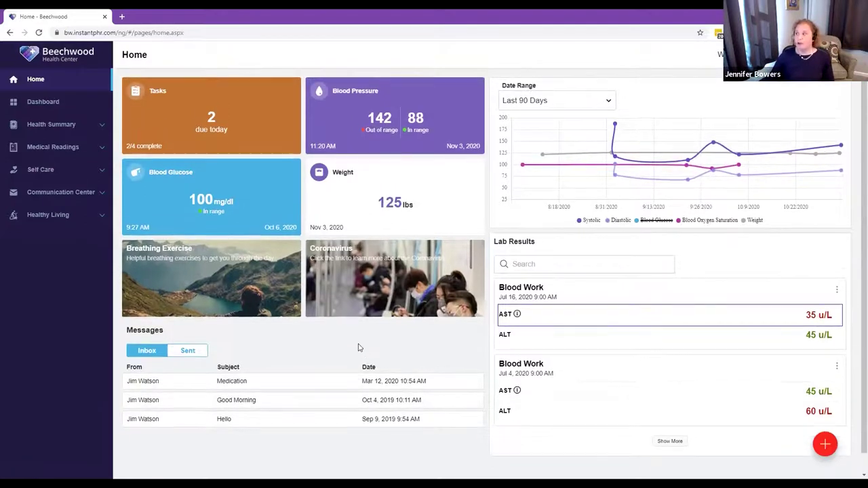
pyautogui.click(378, 117)
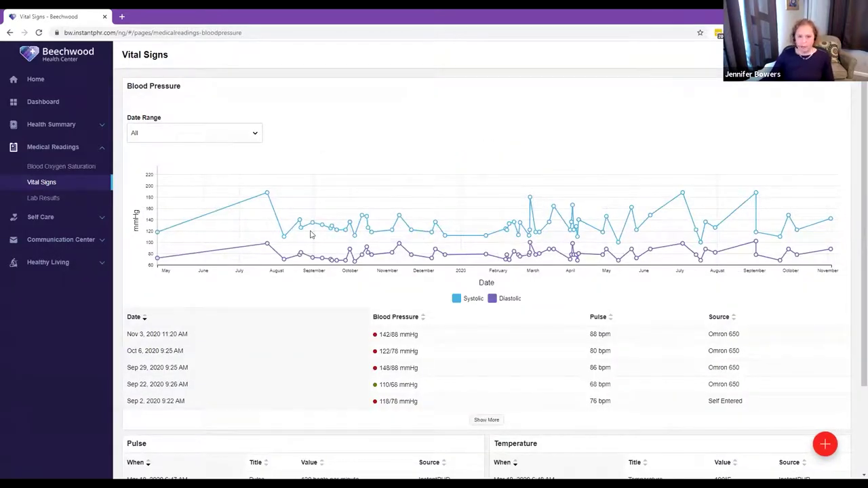
pyautogui.click(473, 300)
pyautogui.click(476, 301)
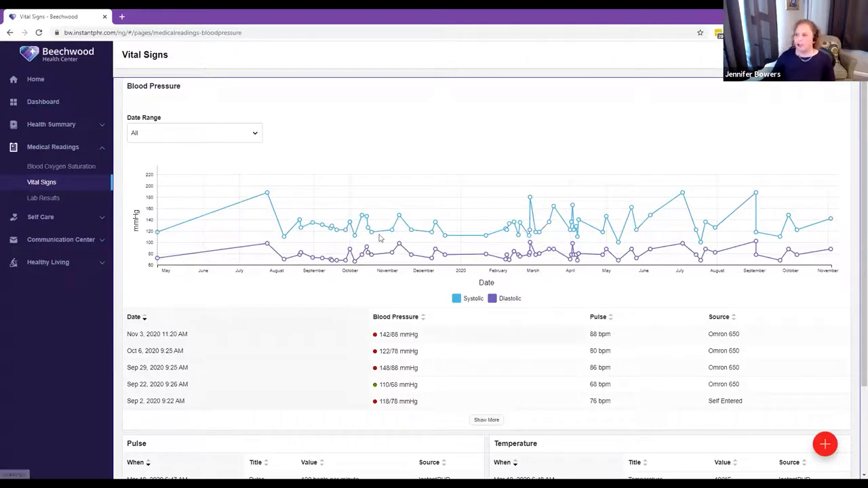
pyautogui.moveTo(268, 195)
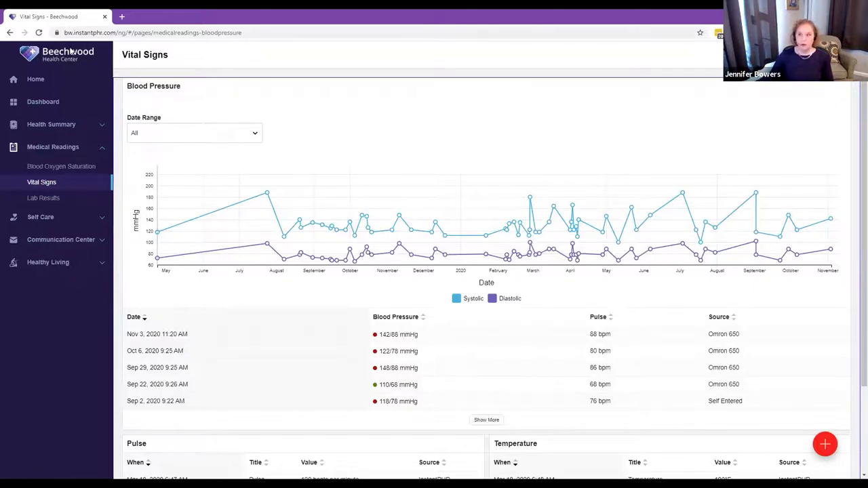
# - Switch to the Dashboard showing the Tasks card and blood-pressure tip
pyautogui.click(54, 106)
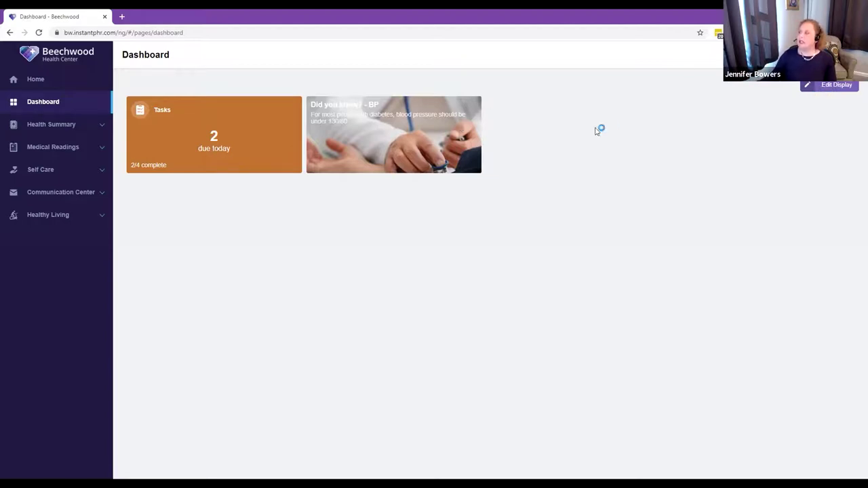
# - Enable the Weight, Calories, Steps, Nutrition and Exercise, BP and Blood Glucose dashboard tiles
pyautogui.click(822, 87)
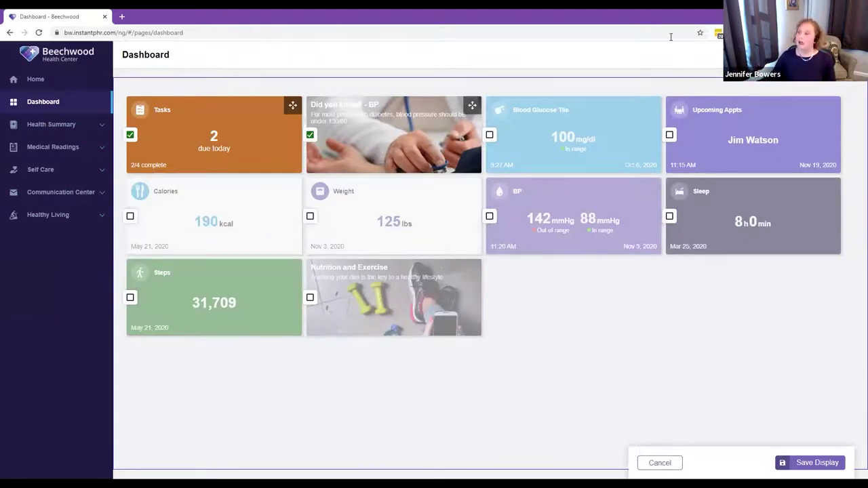
pyautogui.click(310, 216)
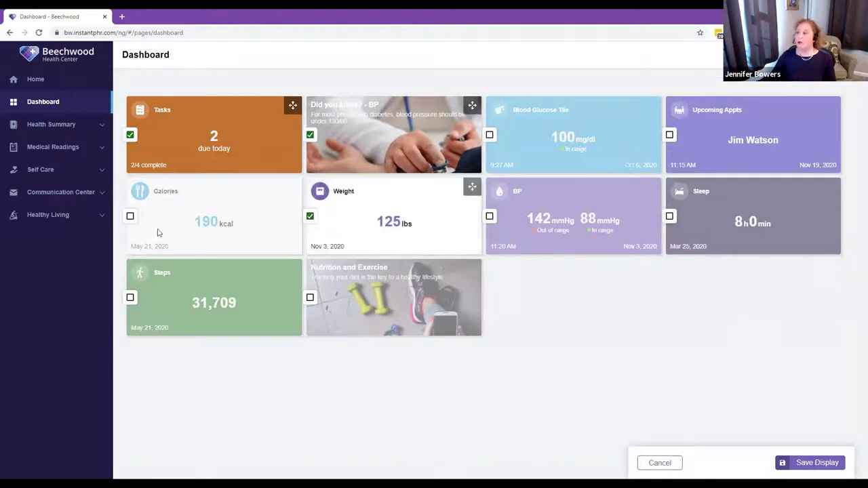
pyautogui.click(131, 217)
pyautogui.click(130, 297)
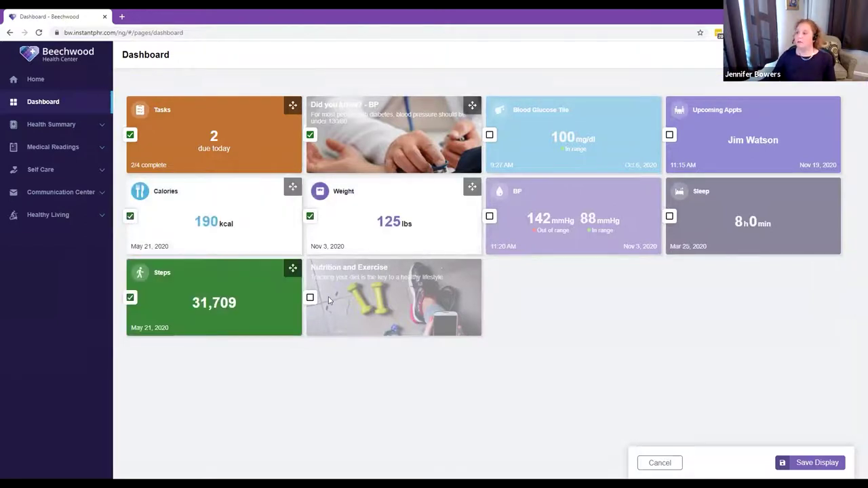
pyautogui.click(310, 298)
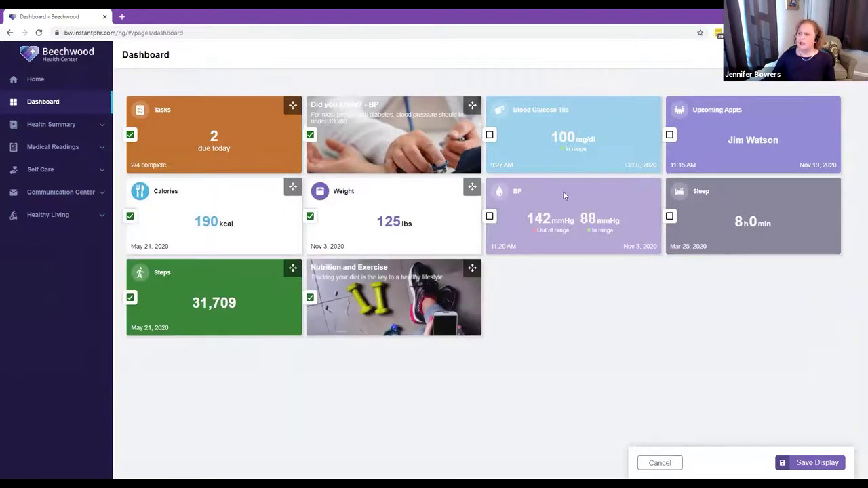
pyautogui.click(489, 216)
pyautogui.click(490, 136)
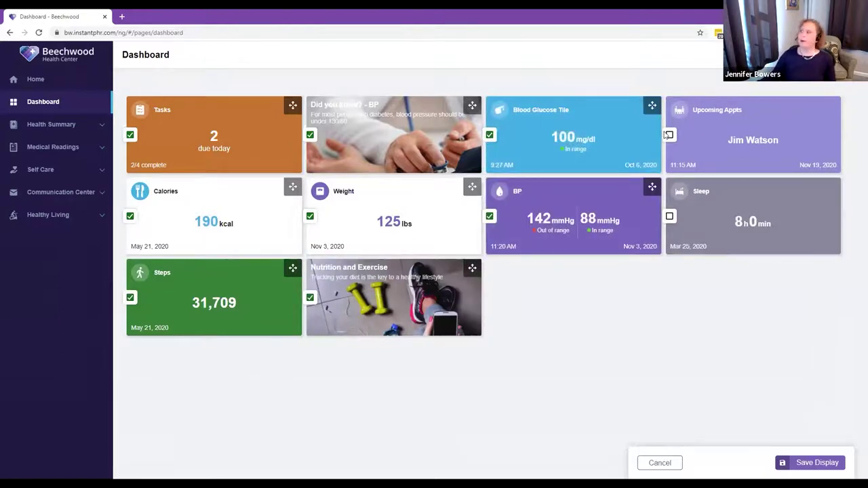
# - Add the Upcoming Appts tile and move it to the first position
pyautogui.click(669, 135)
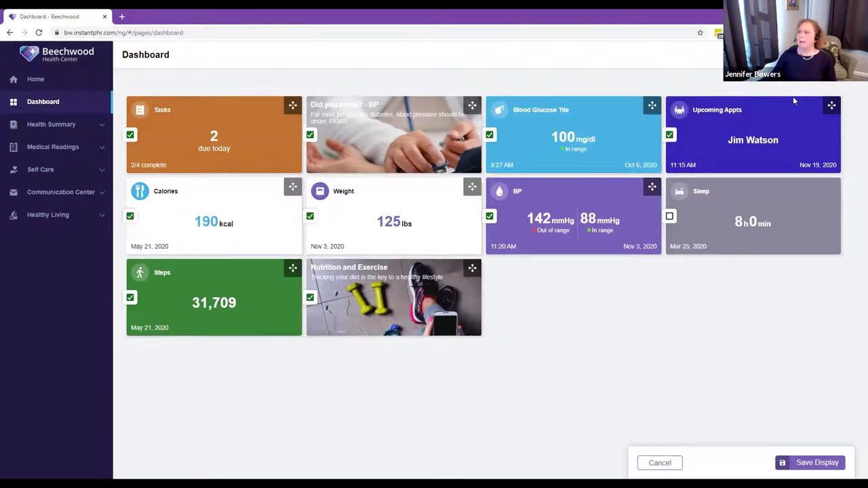
pyautogui.moveTo(831, 106); pyautogui.dragTo(831, 105)
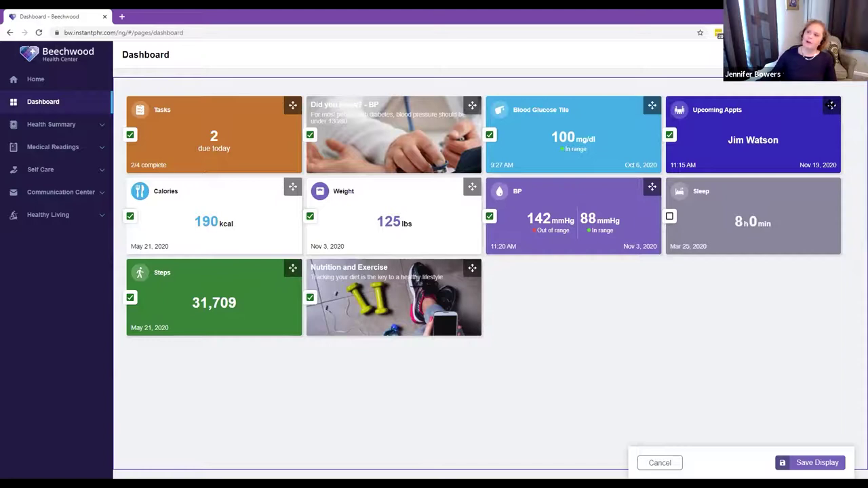
pyautogui.moveTo(831, 106); pyautogui.dragTo(301, 110)
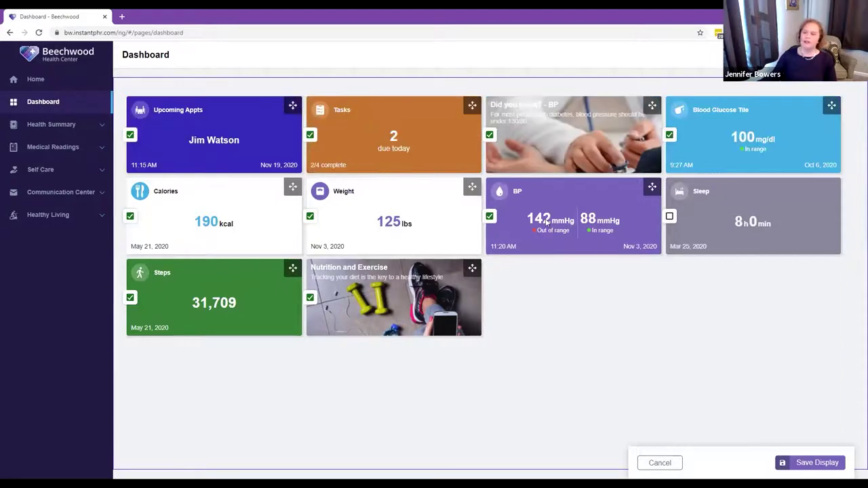
pyautogui.click(788, 462)
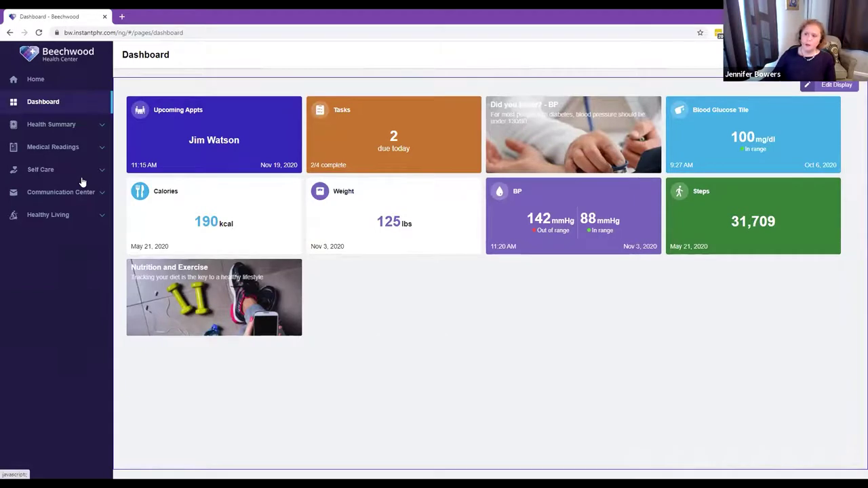
# - Return to Home and open the profile panel with linked family records and QuickLinks
pyautogui.click(32, 80)
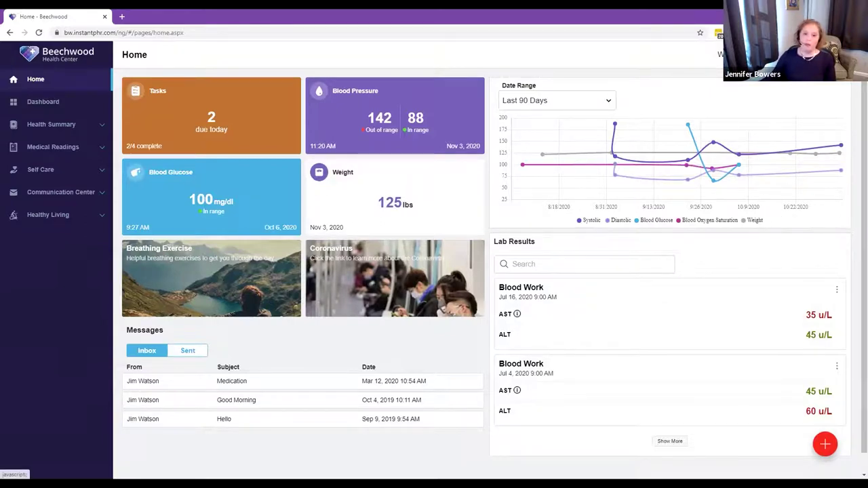
pyautogui.click(777, 64)
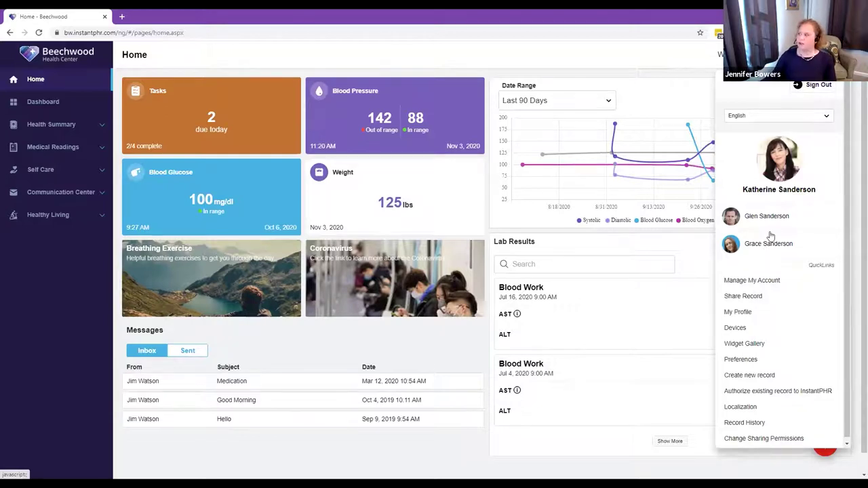
# - Open the Share Record form and choose the Read and modify sharing level
pyautogui.click(755, 299)
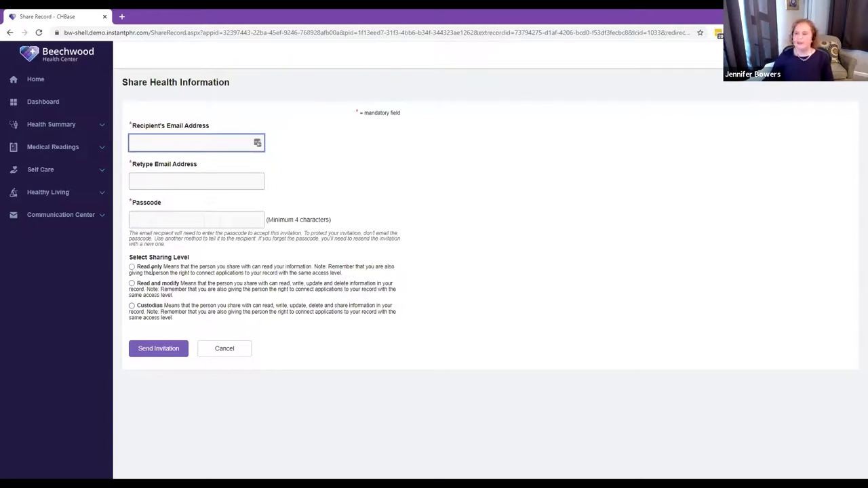
pyautogui.click(132, 285)
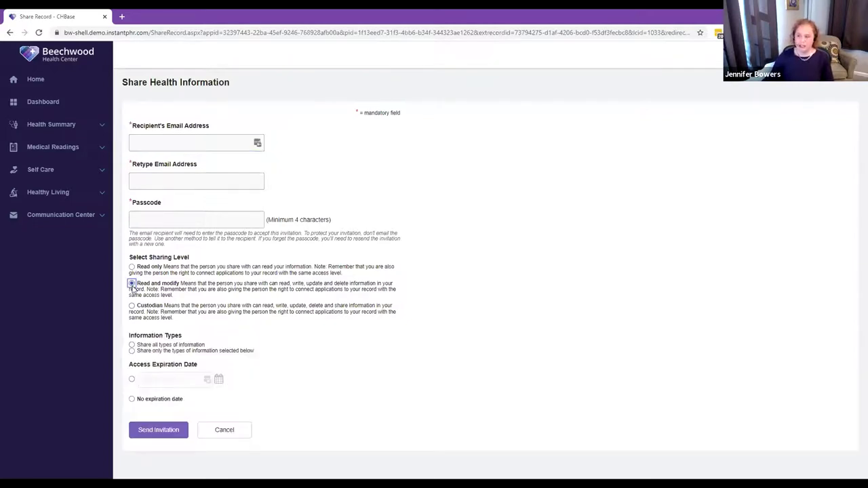
# - Choose to share only selected information types, review the category checkboxes, then return Home unsent
pyautogui.click(133, 352)
pyautogui.scroll(-2, 230, 343)
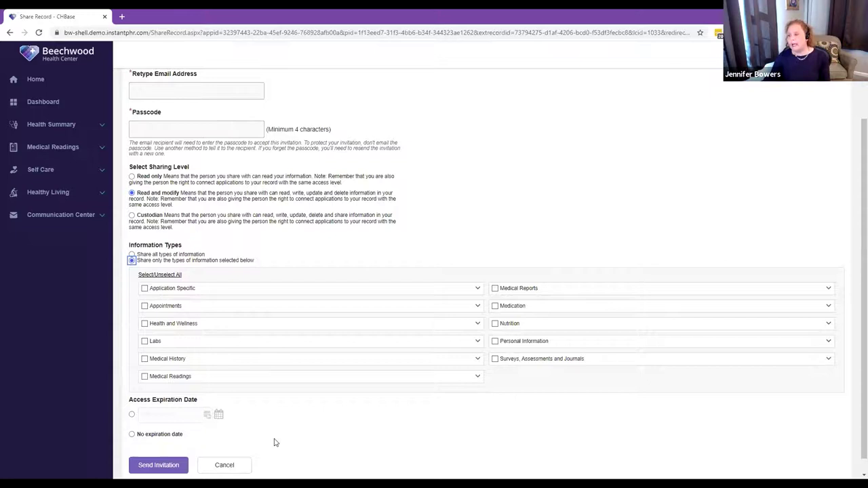
pyautogui.scroll(-1, 275, 442)
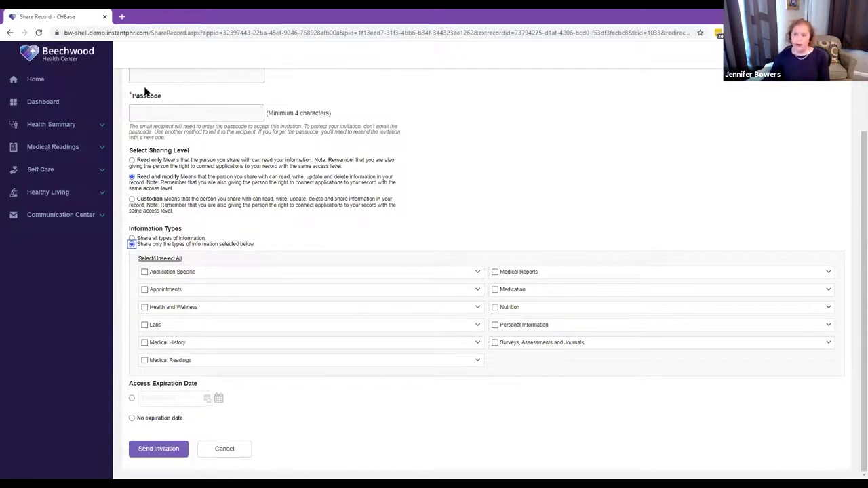
pyautogui.click(49, 84)
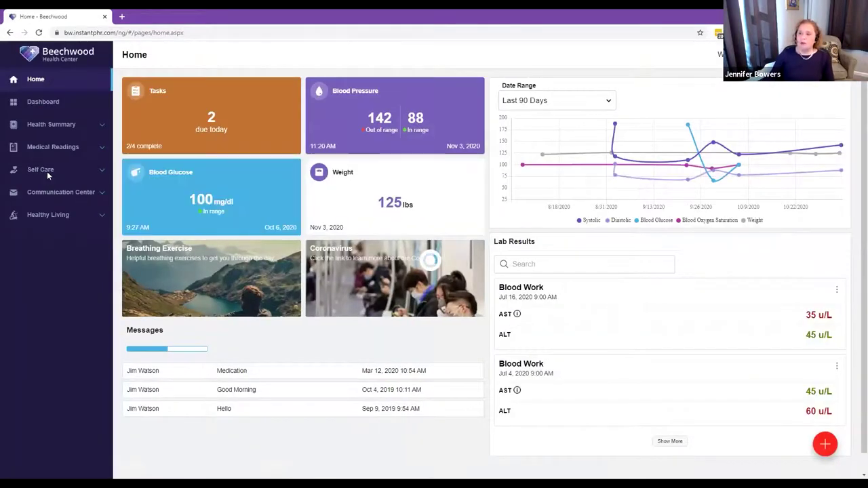
# - Expand Self Care and open the Action Plan with today's walk, blood sugar, weight and blood-pressure tasks
pyautogui.click(48, 174)
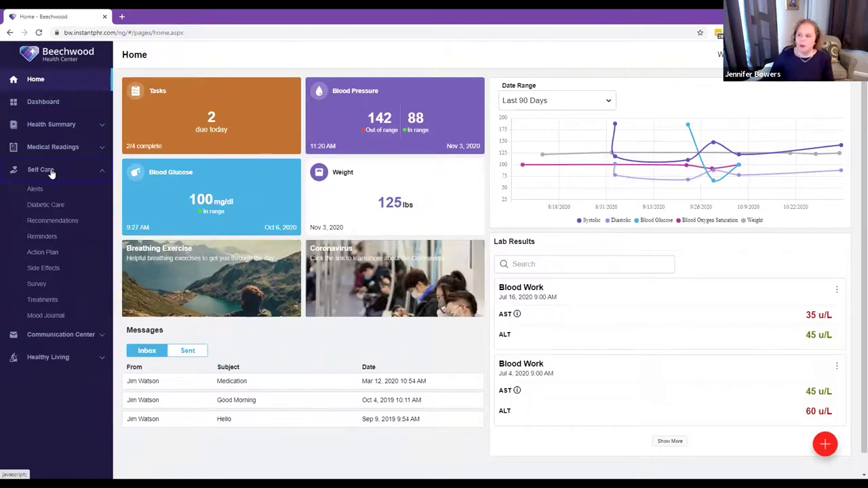
pyautogui.click(37, 252)
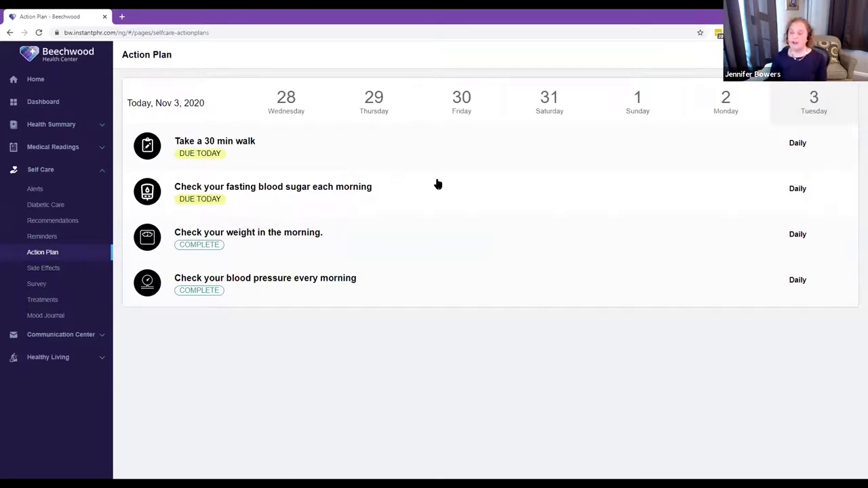
pyautogui.click(339, 188)
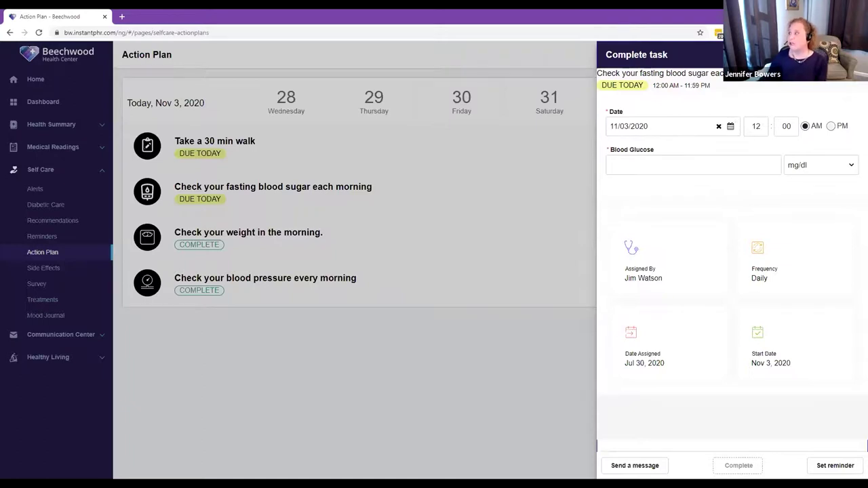
# - Dismiss the Complete task panel without completing it and open the empty Mood Journal
pyautogui.click(590, 313)
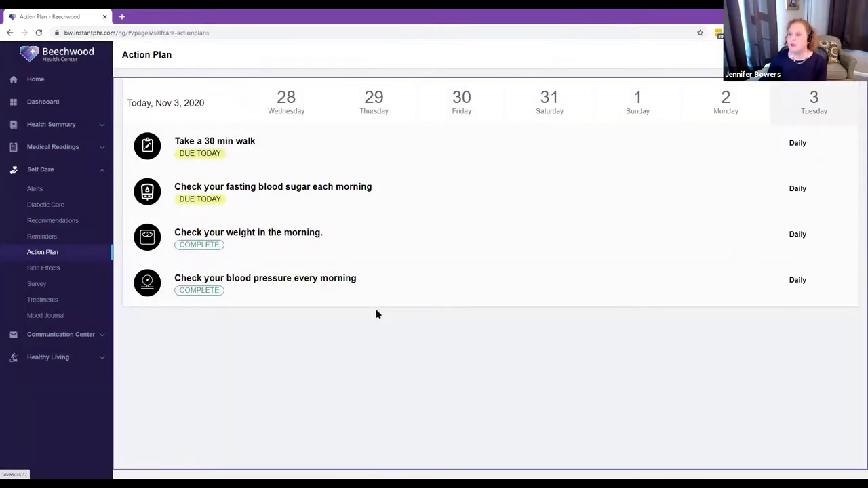
pyautogui.click(54, 317)
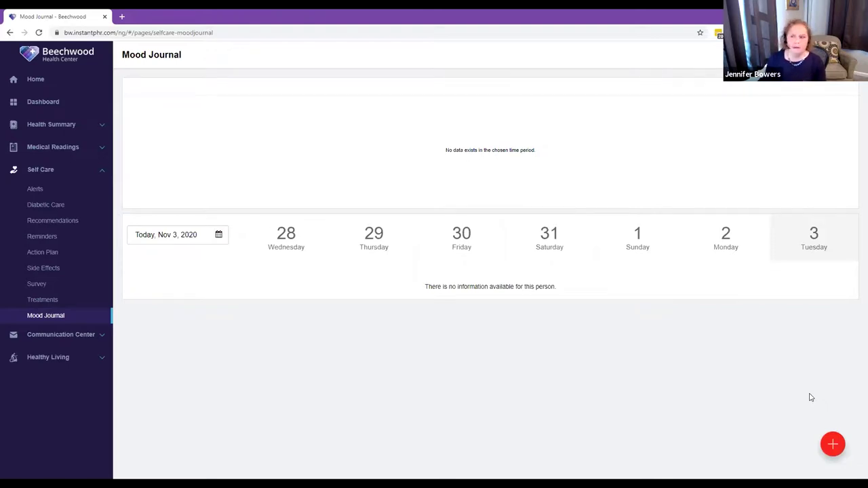
# - Record a mood entry with depression 5, anxiety 4, 7 hours' sleep, woke up Tired, and save
pyautogui.click(833, 444)
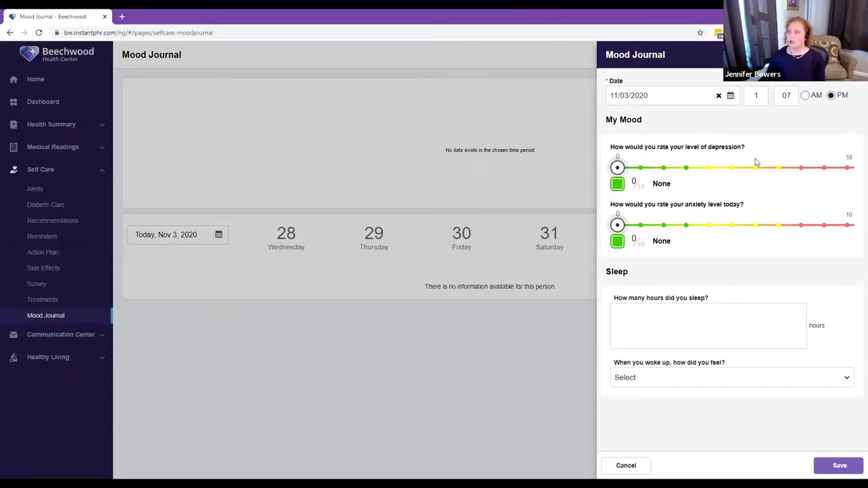
pyautogui.moveTo(621, 172); pyautogui.dragTo(732, 168)
pyautogui.moveTo(619, 226); pyautogui.dragTo(710, 226)
pyautogui.click(655, 314)
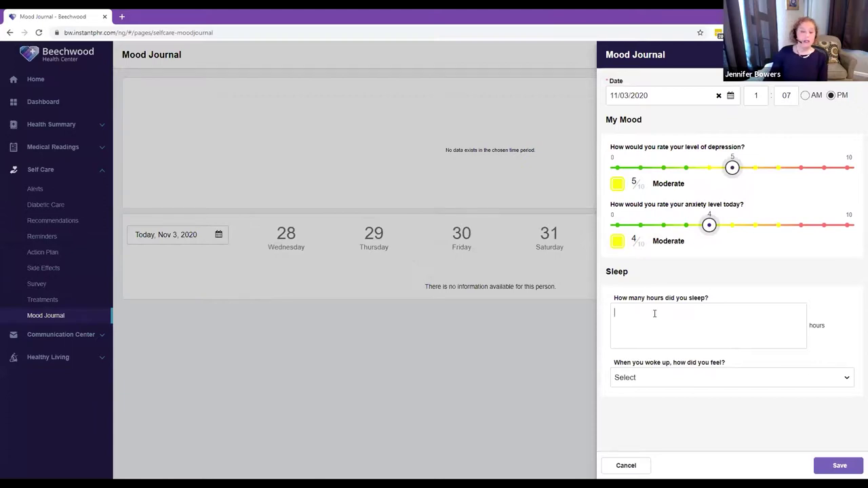
pyautogui.write('7')
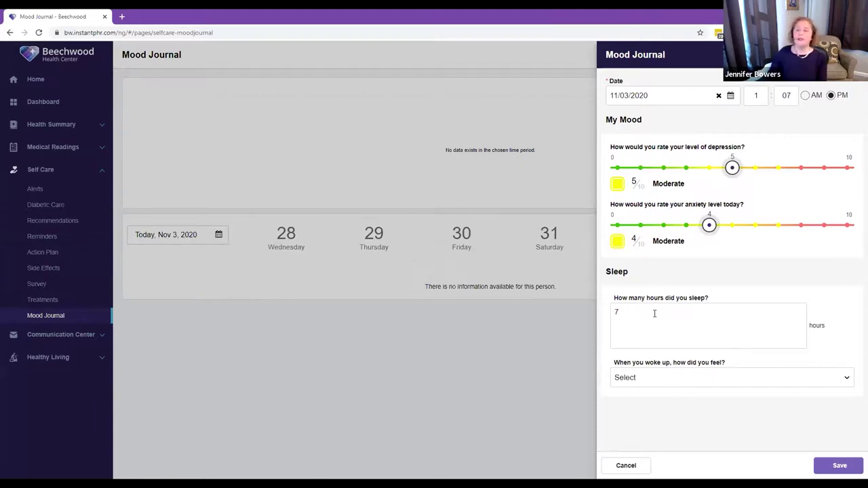
pyautogui.click(688, 381)
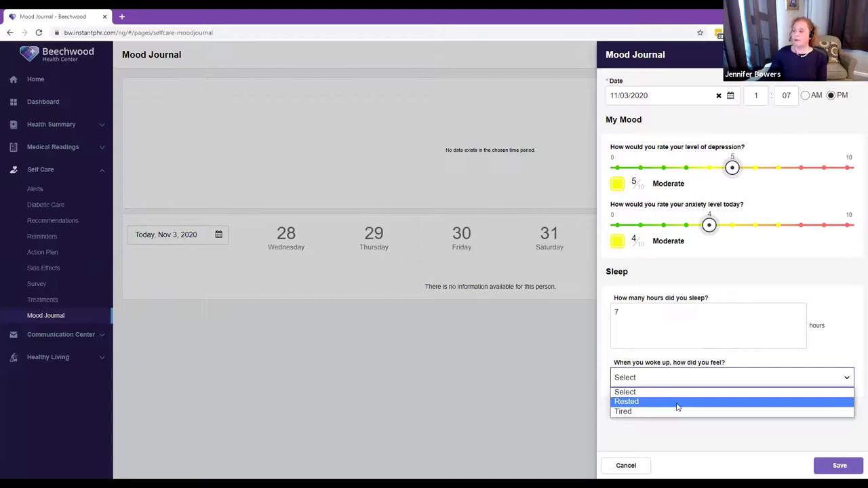
pyautogui.click(678, 412)
pyautogui.click(819, 465)
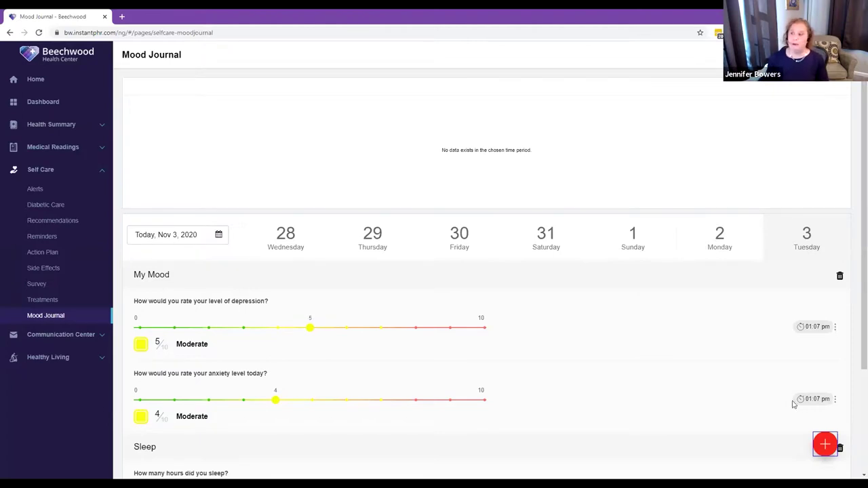
# - Go via Side Effects to the Survey page listing PHQ-9, pre-assessment, diabetes risk and chemotherapy surveys
pyautogui.click(36, 268)
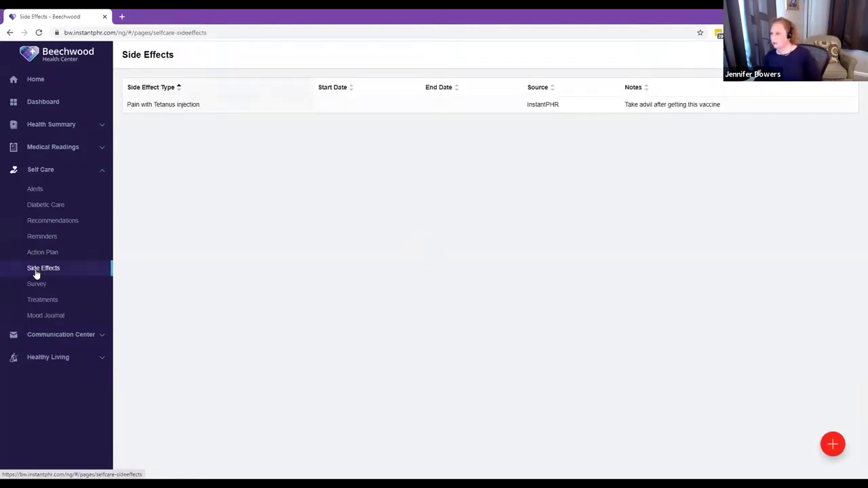
pyautogui.click(36, 284)
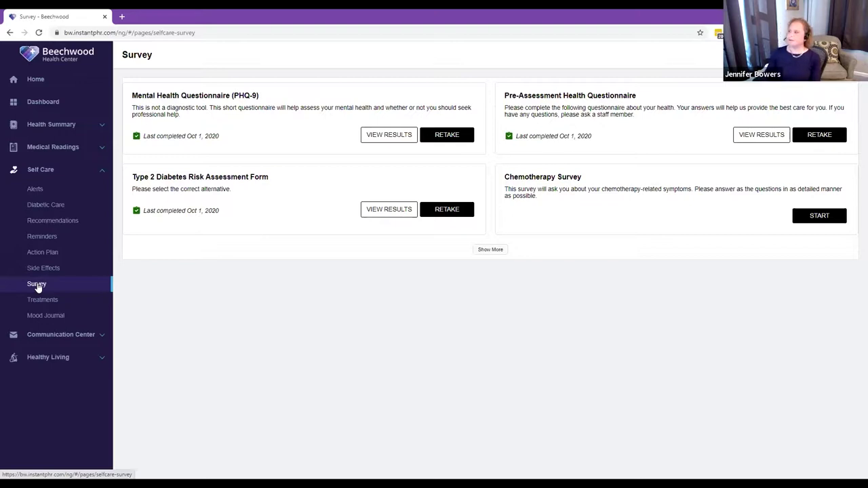
pyautogui.click(826, 214)
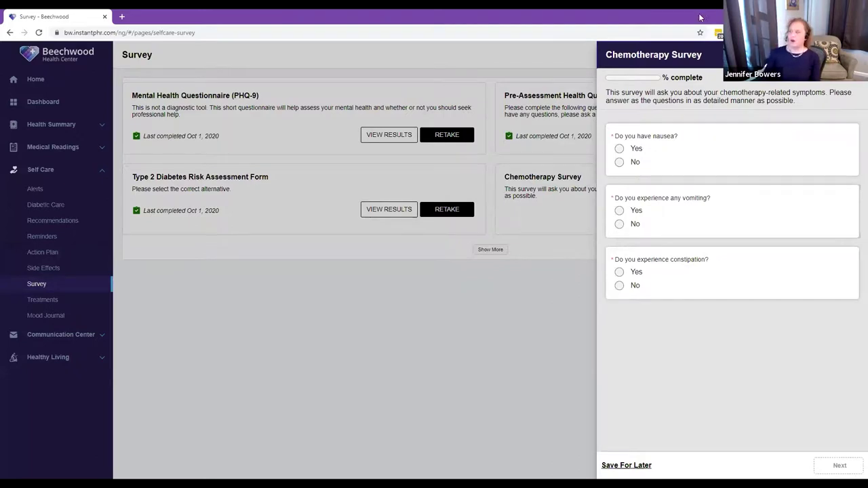
pyautogui.click(619, 162)
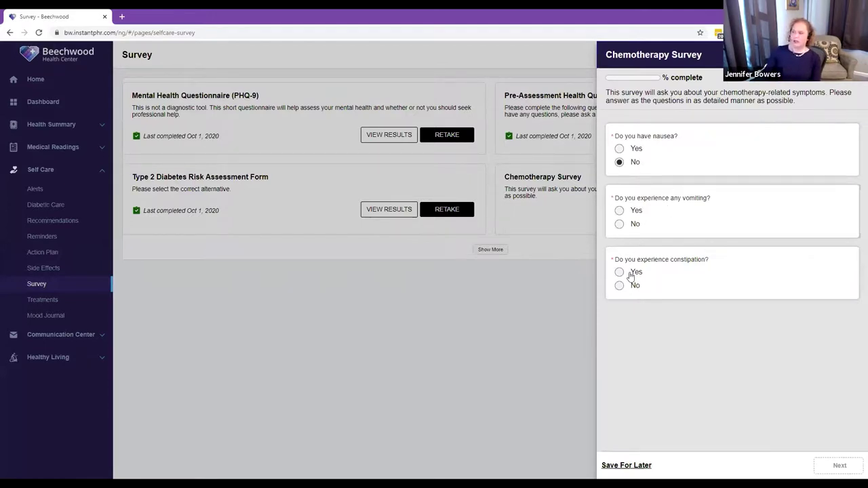
pyautogui.click(620, 149)
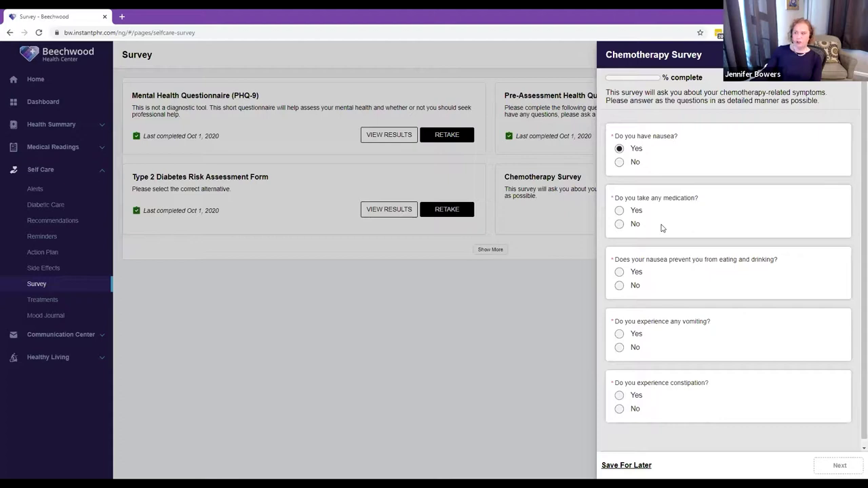
pyautogui.click(620, 211)
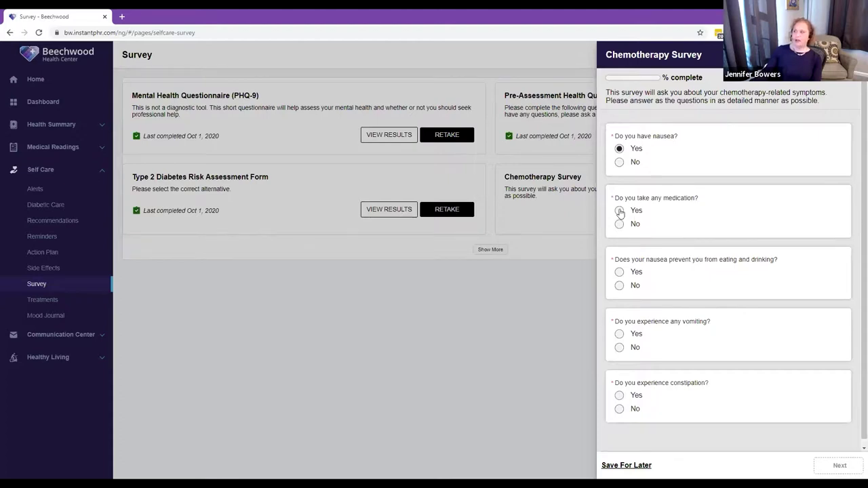
pyautogui.click(637, 276)
pyautogui.write('zofr')
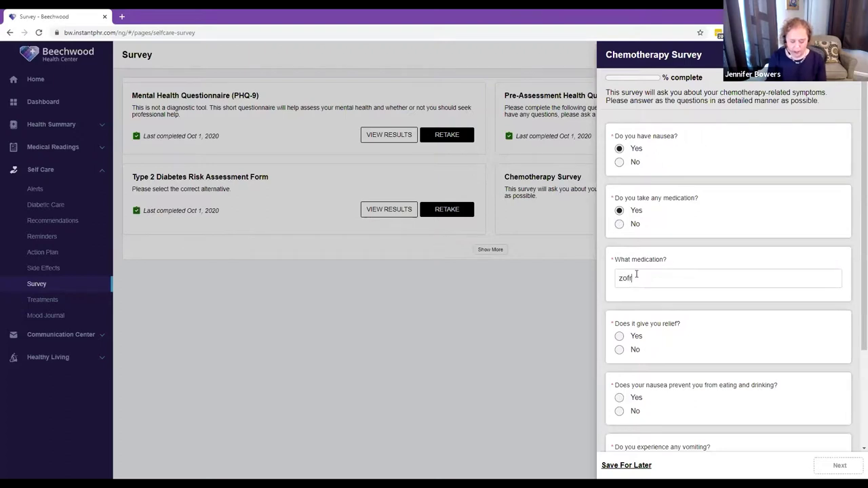
pyautogui.write('an')
pyautogui.click(619, 350)
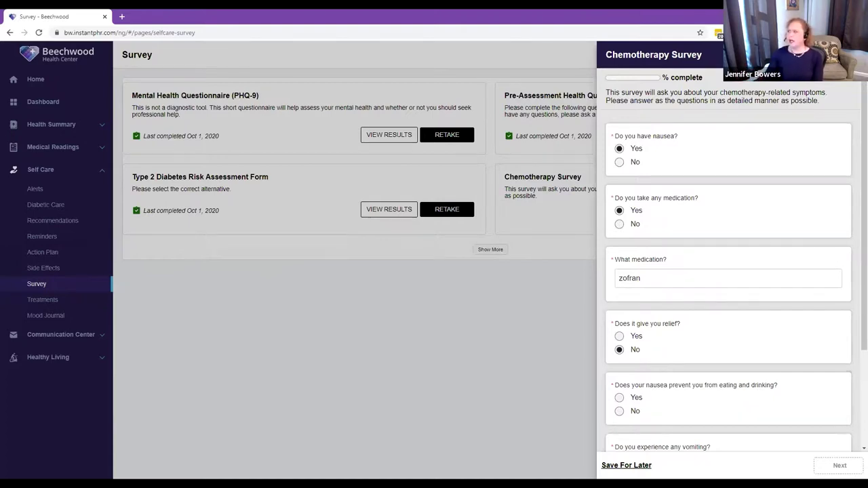
pyautogui.click(346, 194)
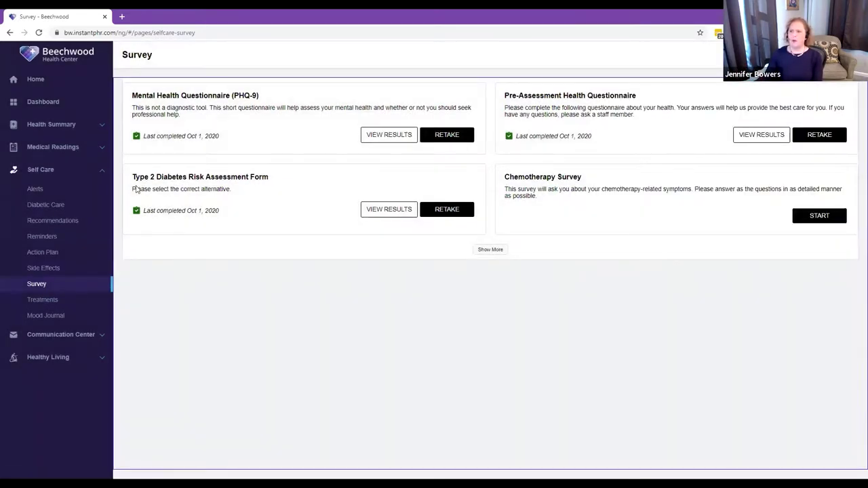
# - Open the Recommendations advice cards and collapse the Self Care section in the sidebar
pyautogui.click(37, 224)
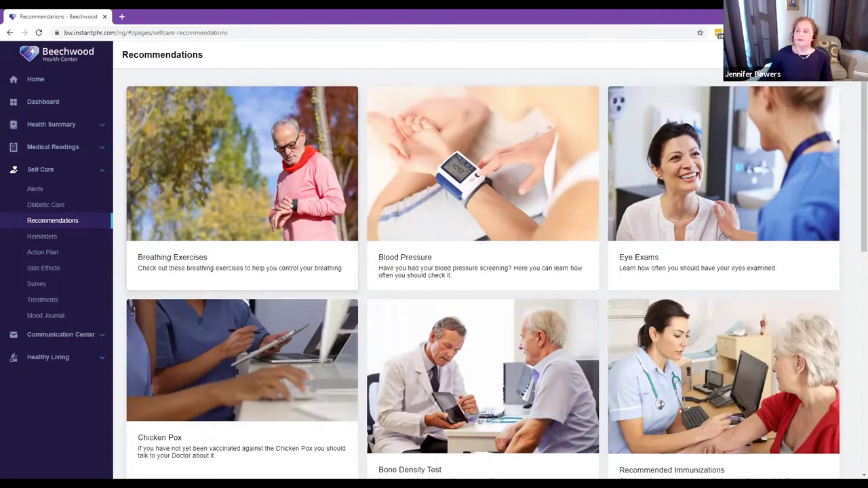
pyautogui.click(99, 174)
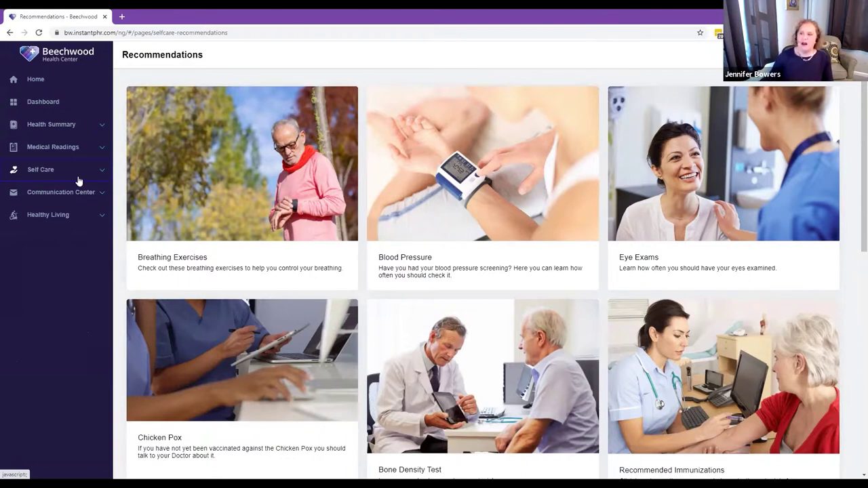
# - Expand Healthy Living and open the Exercise Log with its Fitbit steps chart and activity table
pyautogui.click(69, 215)
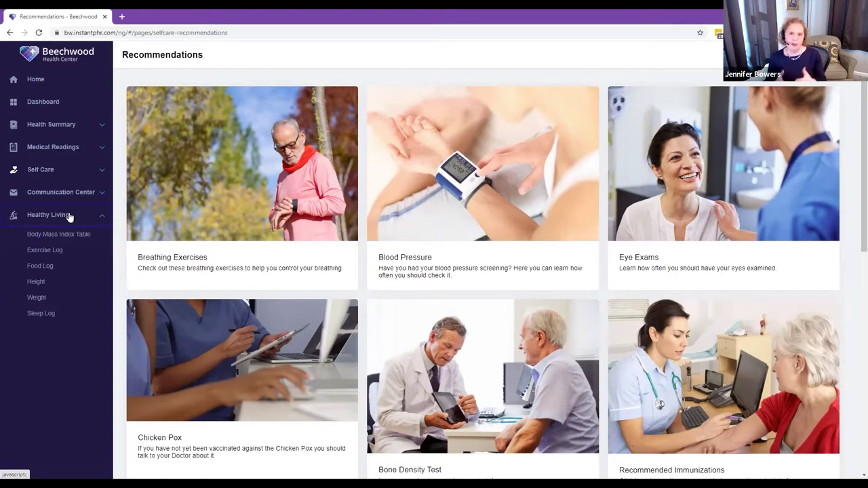
pyautogui.click(32, 251)
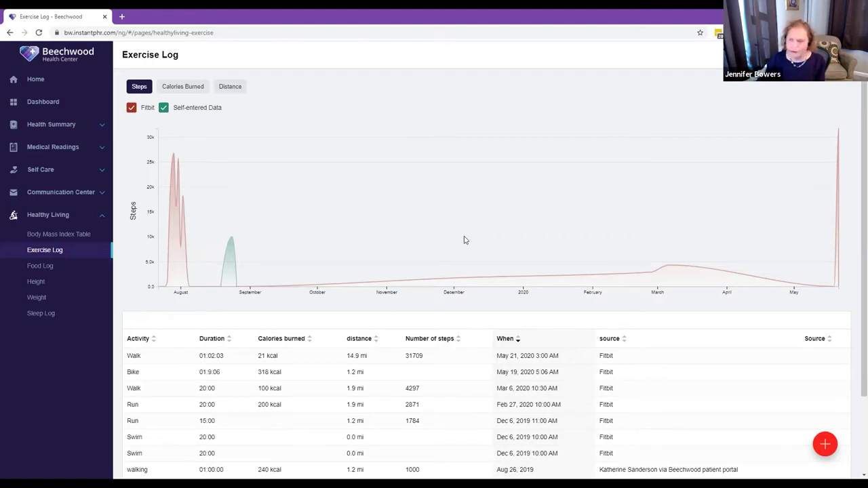
pyautogui.click(827, 450)
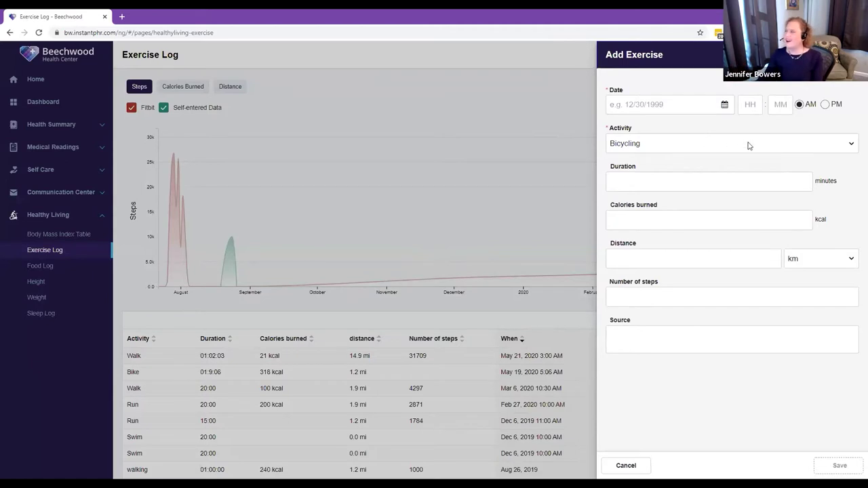
pyautogui.click(845, 147)
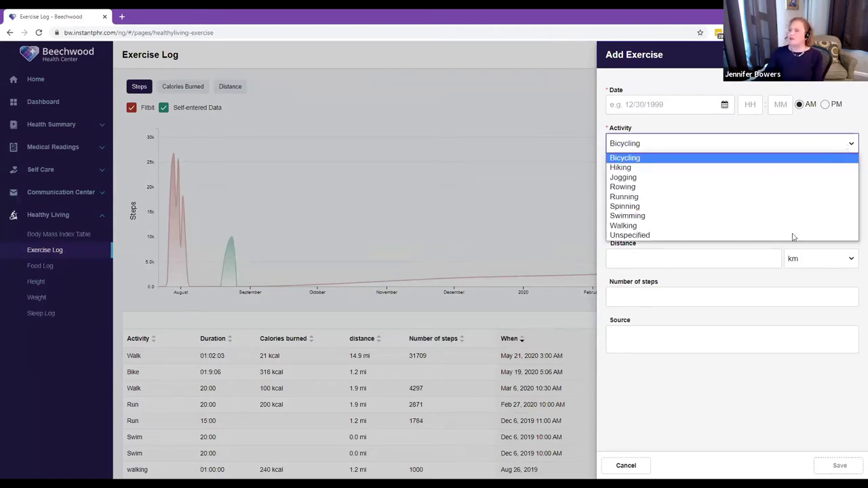
pyautogui.click(717, 296)
pyautogui.click(720, 296)
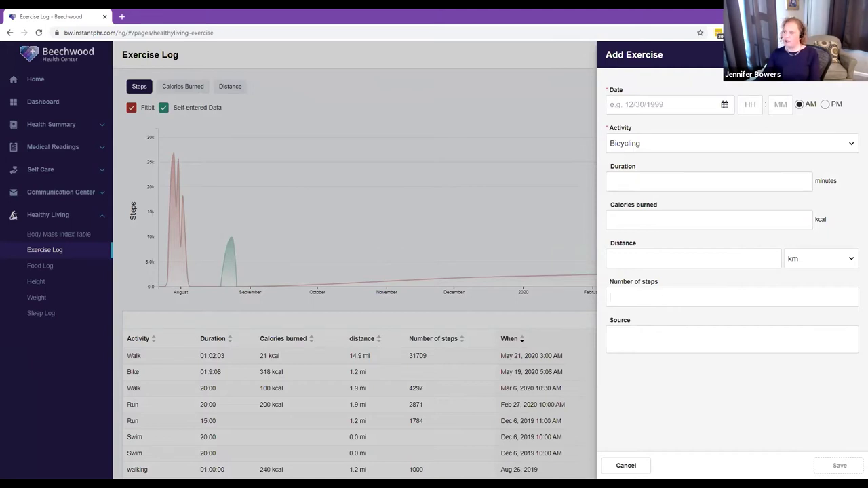
pyautogui.click(848, 54)
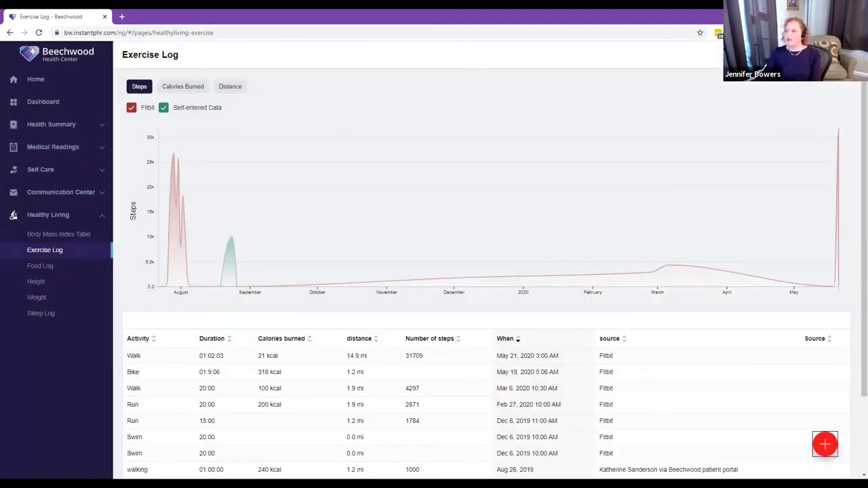
# - Return from the Exercise Log to the Home dashboard
pyautogui.click(52, 81)
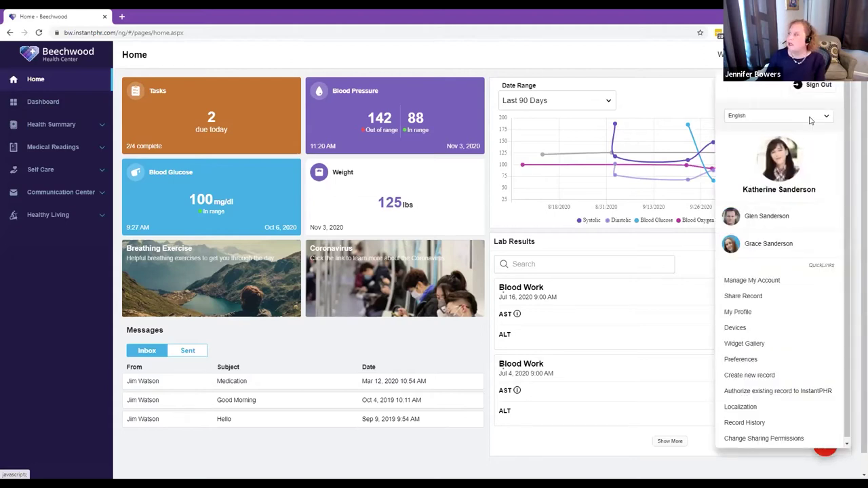
# - Look over the language options and localization settings, then bring up the portal language list
pyautogui.click(805, 120)
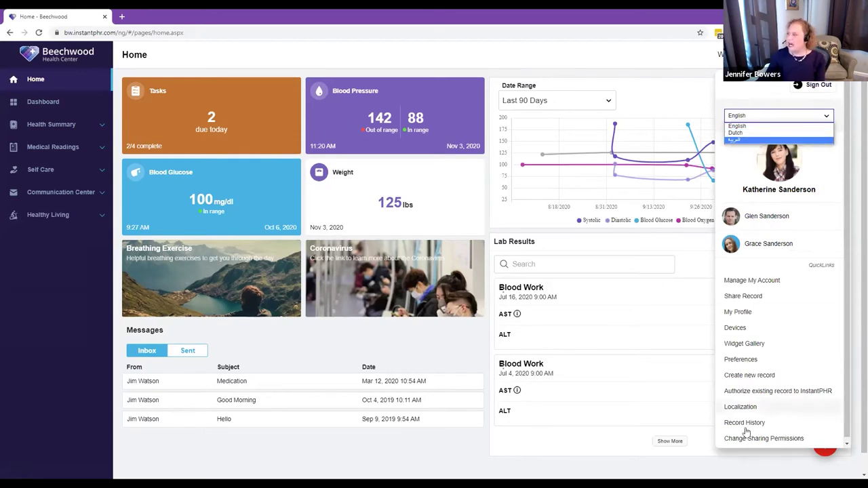
pyautogui.click(736, 407)
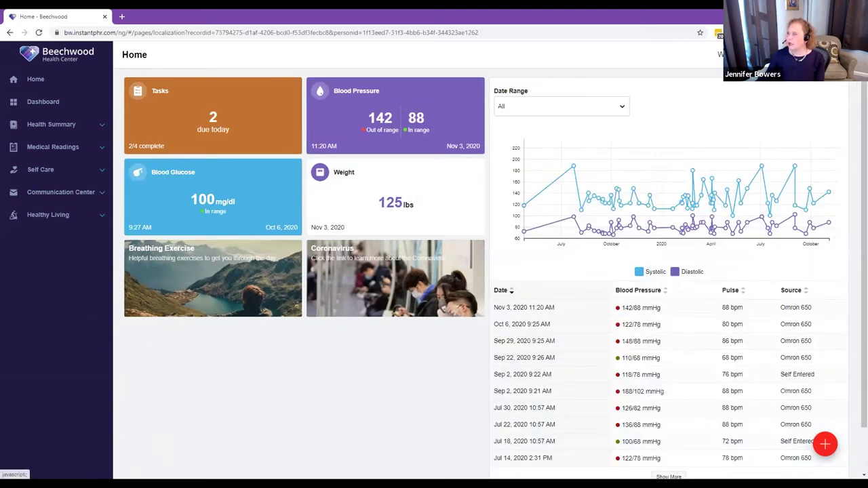
pyautogui.click(780, 55)
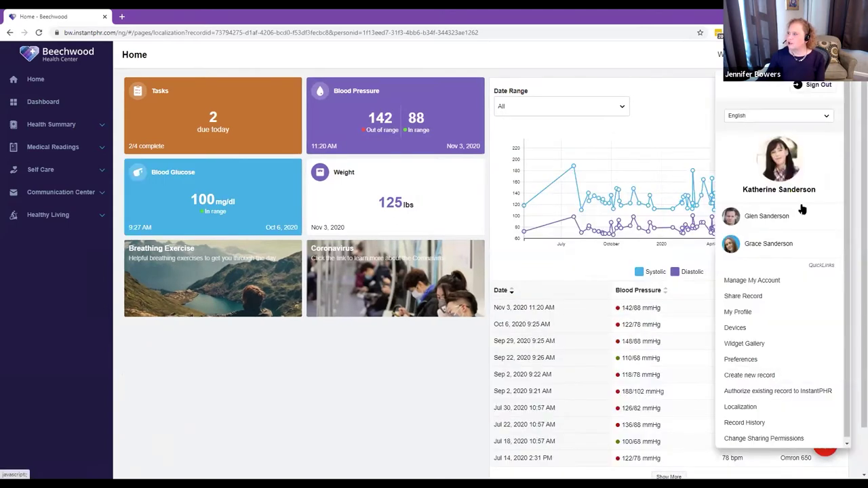
pyautogui.click(782, 114)
# - Pick العربية so the Home dashboard reloads in a right-to-left Arabic layout
pyautogui.click(777, 137)
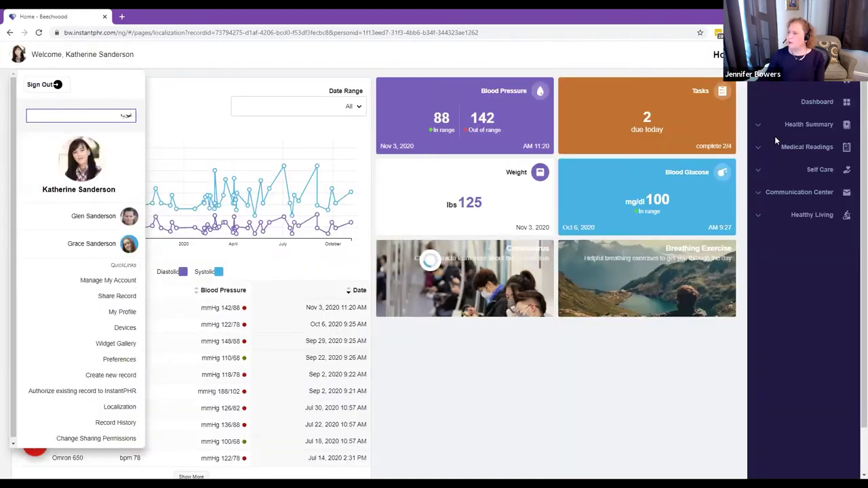